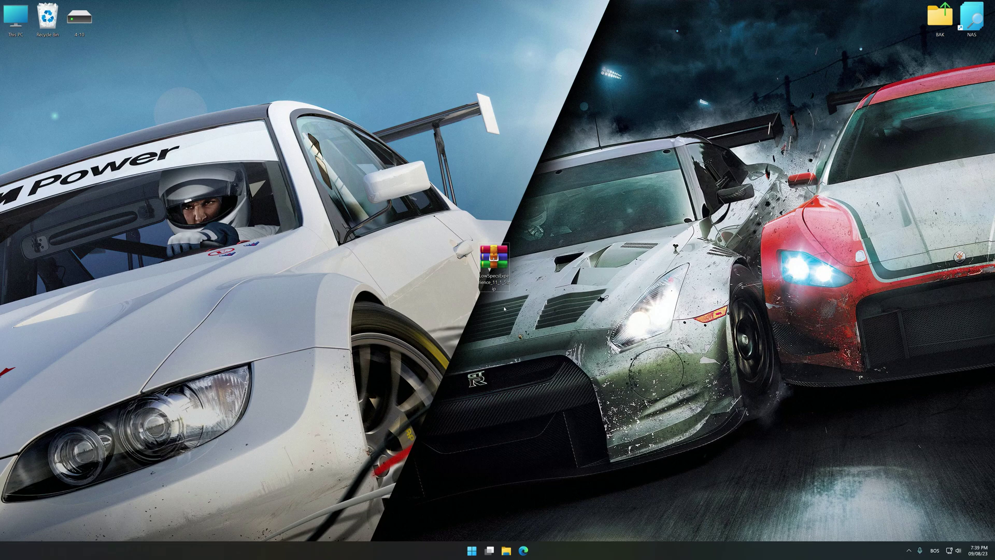
Extract the archive to the desktop, install Low Specs Experience accepting the license, and finish setup.
right_click(501, 265)
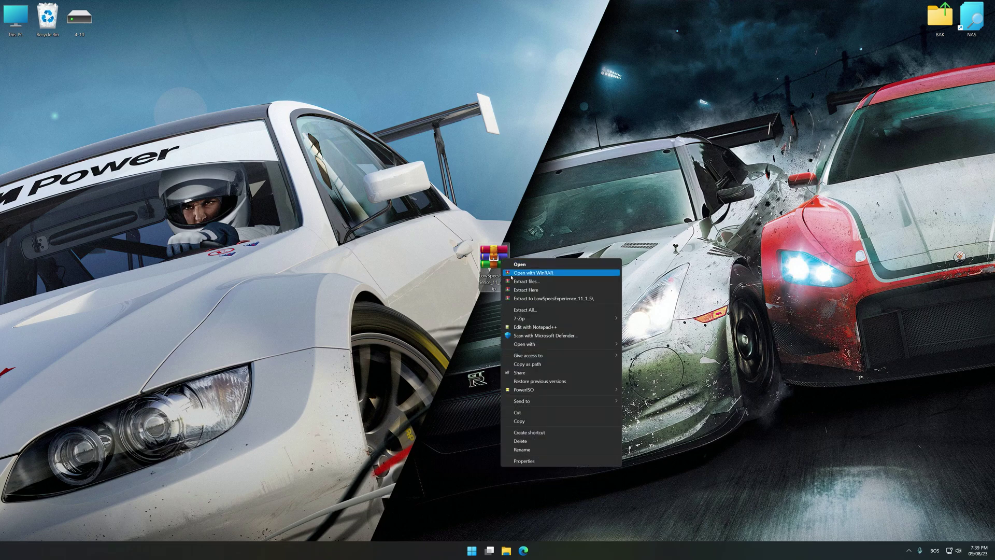
left_click(512, 290)
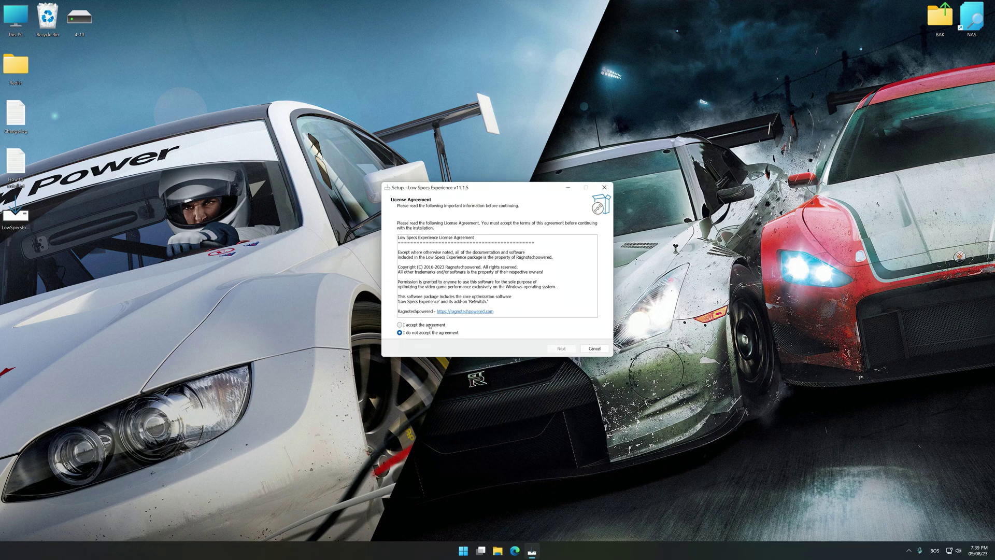
left_click(559, 349)
left_click(560, 348)
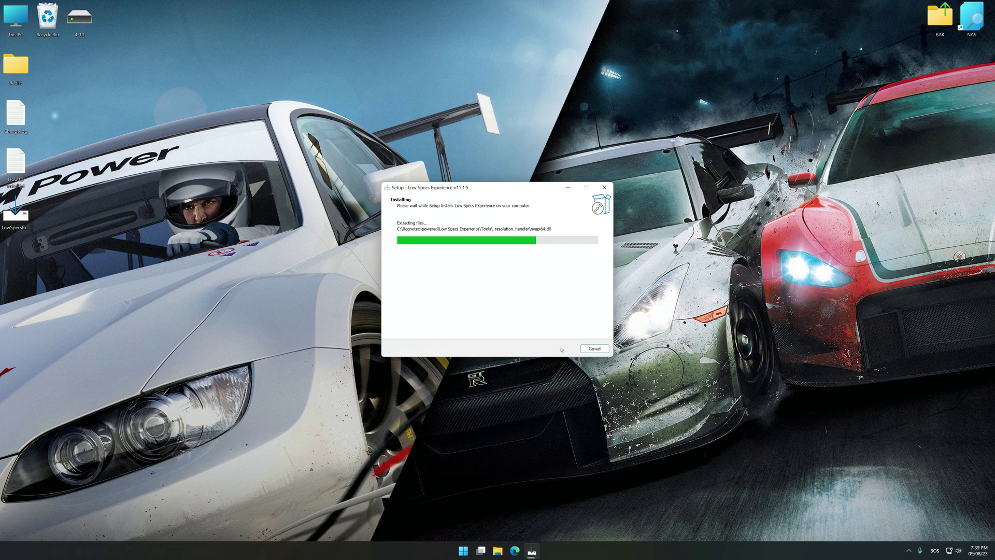
left_click(561, 349)
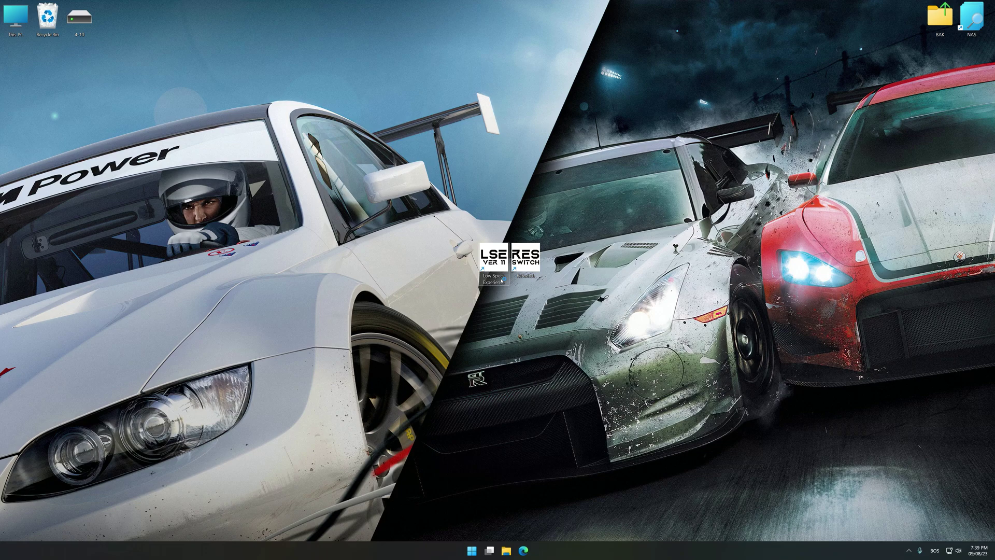
Launch Low Specs Experience and load the optimization package for Need for Speed: Shift 2 Unleashed from the catalog.
double_click(502, 279)
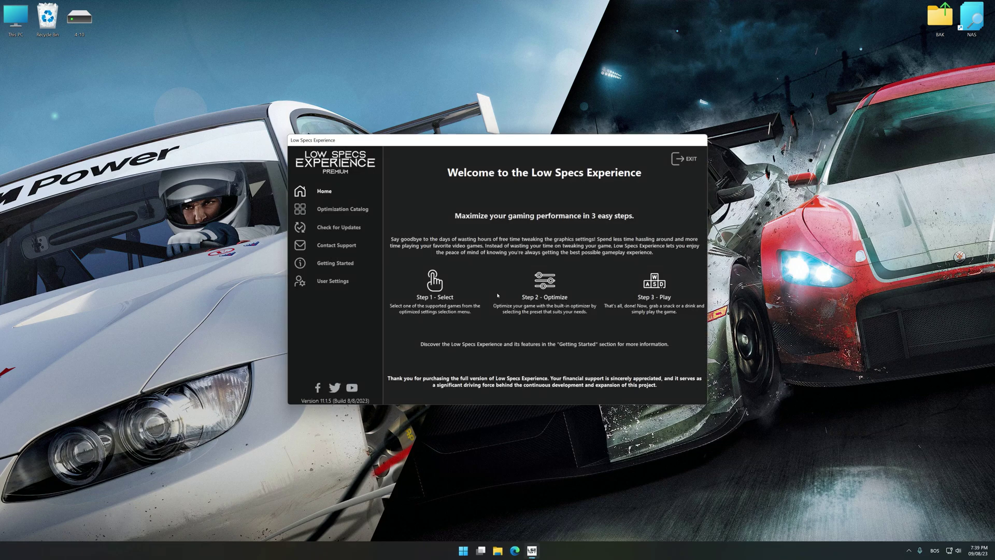
left_click(339, 210)
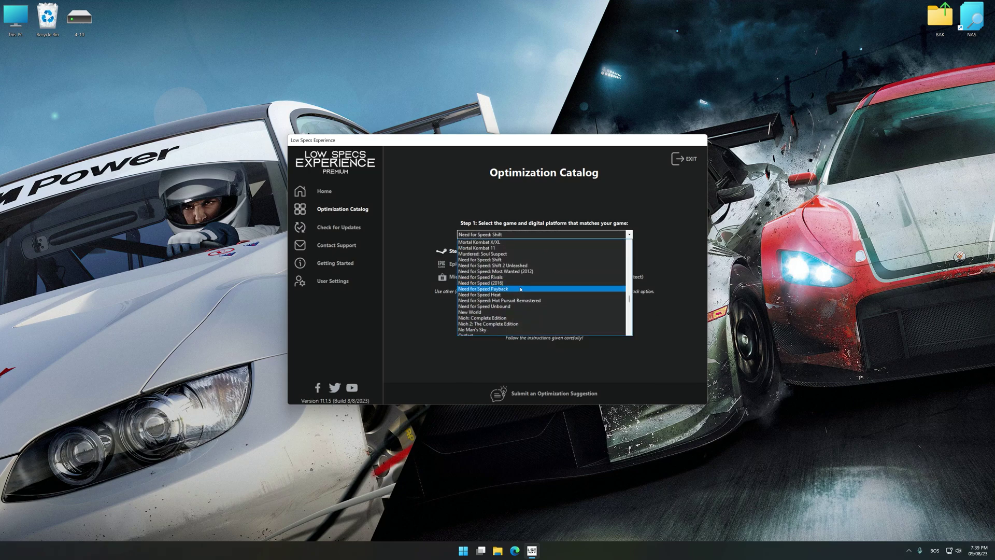
left_click(518, 265)
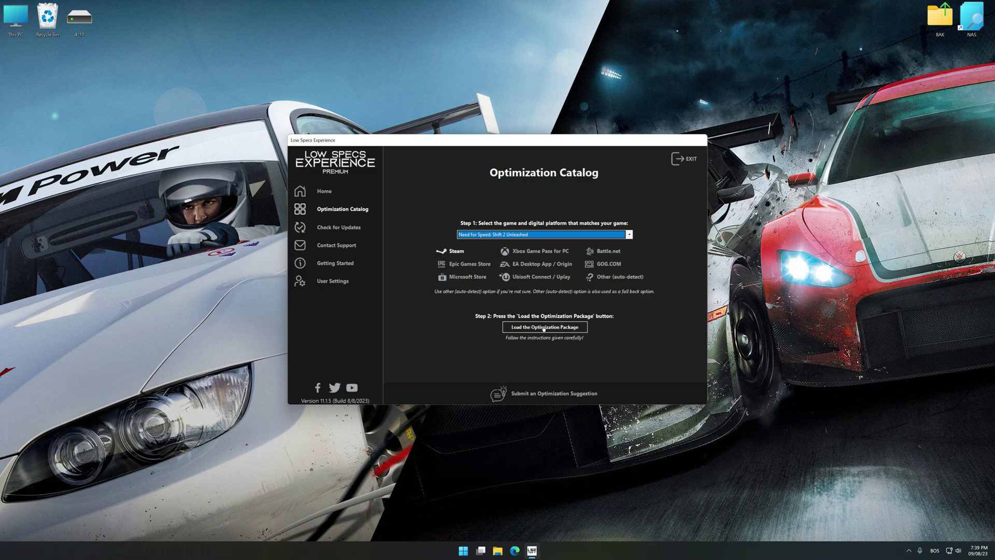
left_click(543, 328)
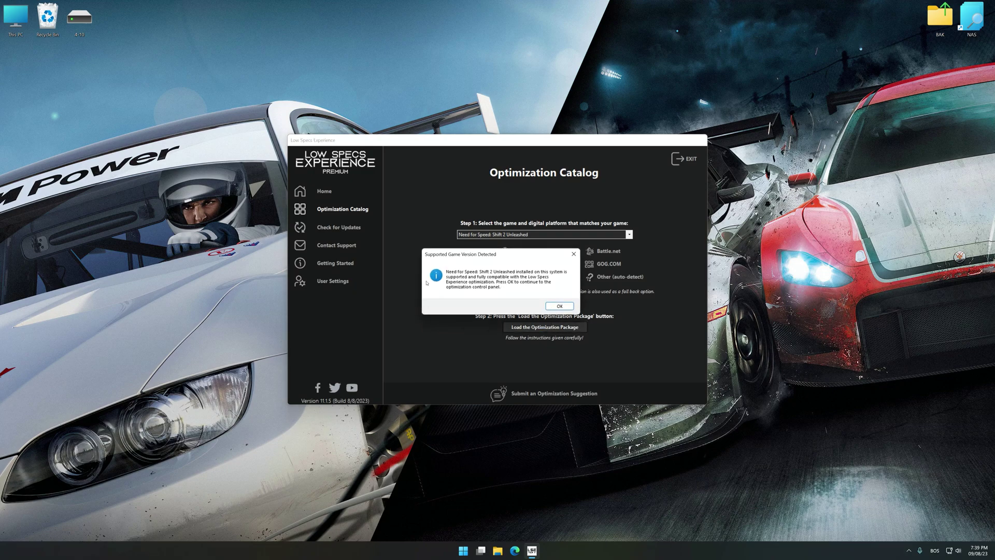
Apply the Balanced optimization preset to Shift 2 Unleashed at 3840 x 2160.
left_click(558, 307)
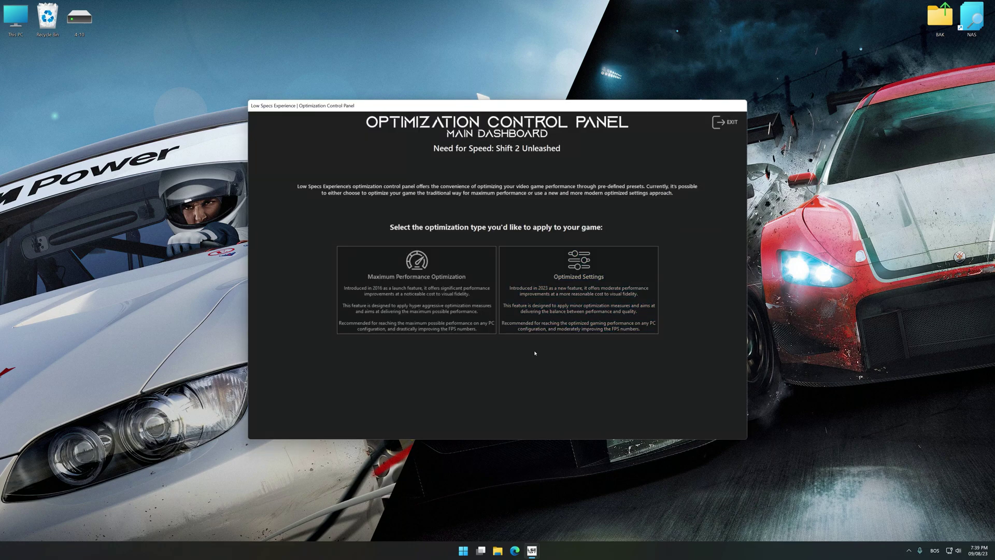
left_click(557, 305)
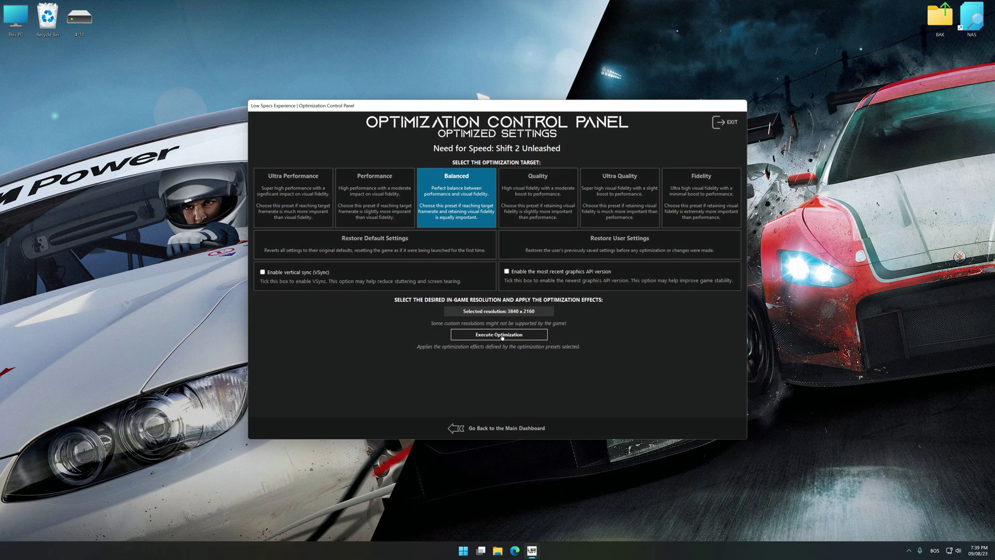
left_click(503, 335)
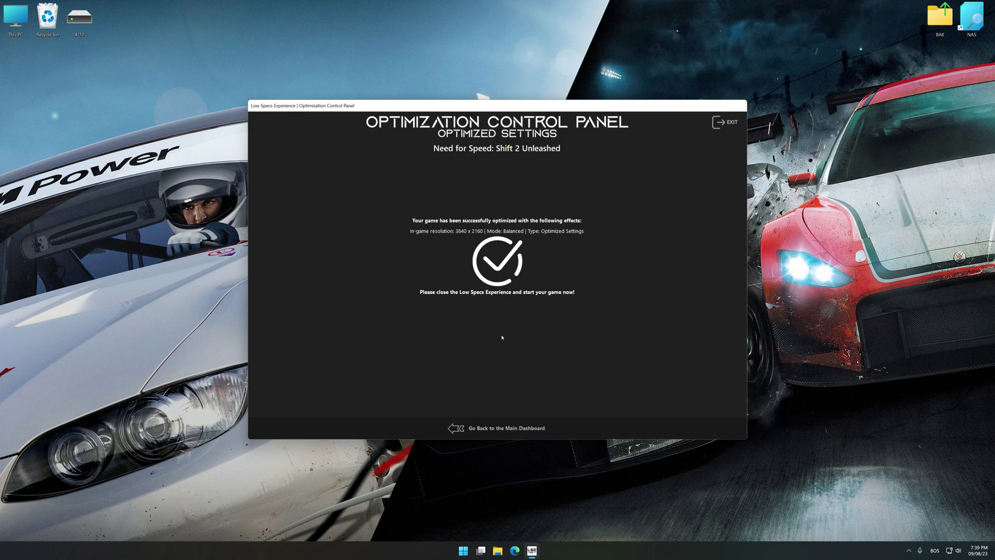
Restore Shift 2 Unleashed to its backed-up user settings, confirming the restore.
left_click(506, 420)
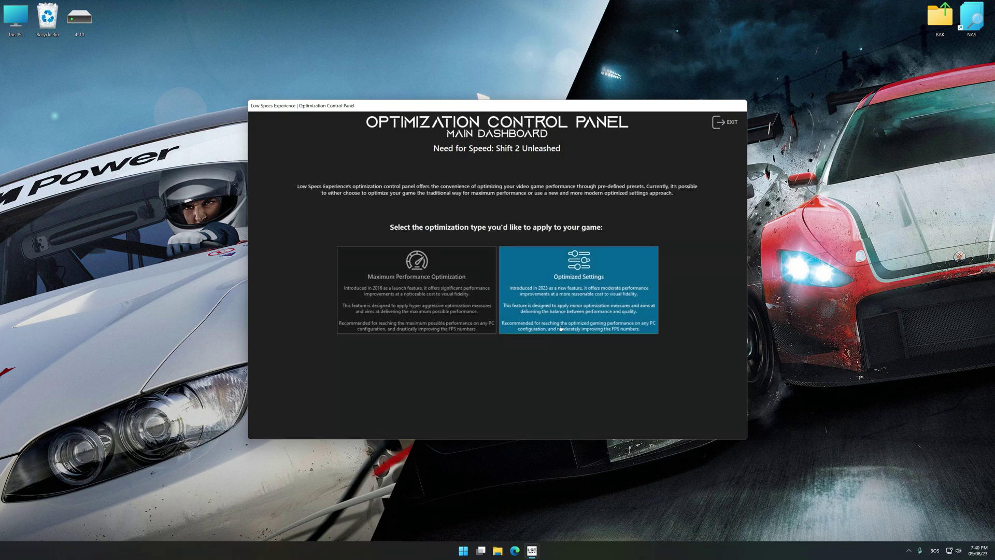
left_click(567, 264)
left_click(558, 241)
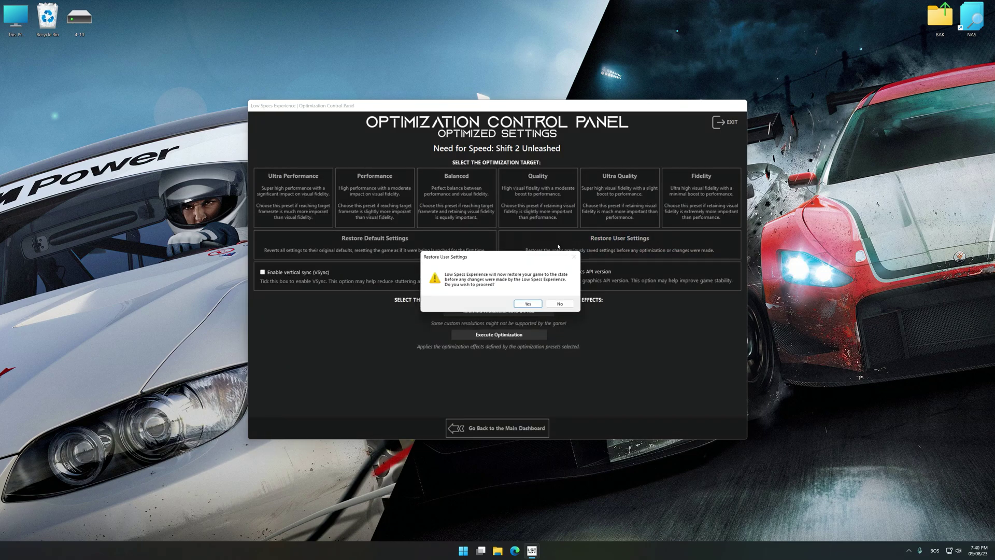
left_click(529, 305)
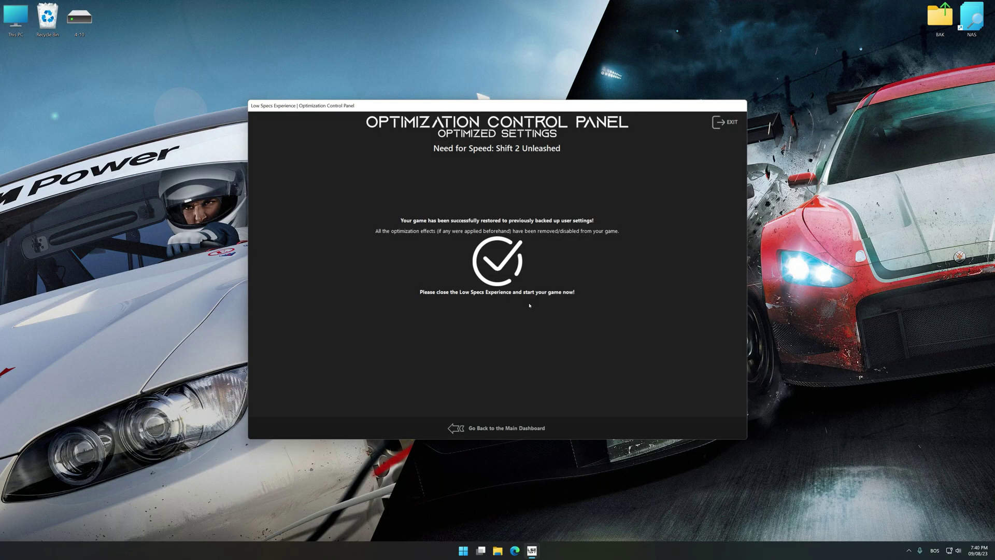